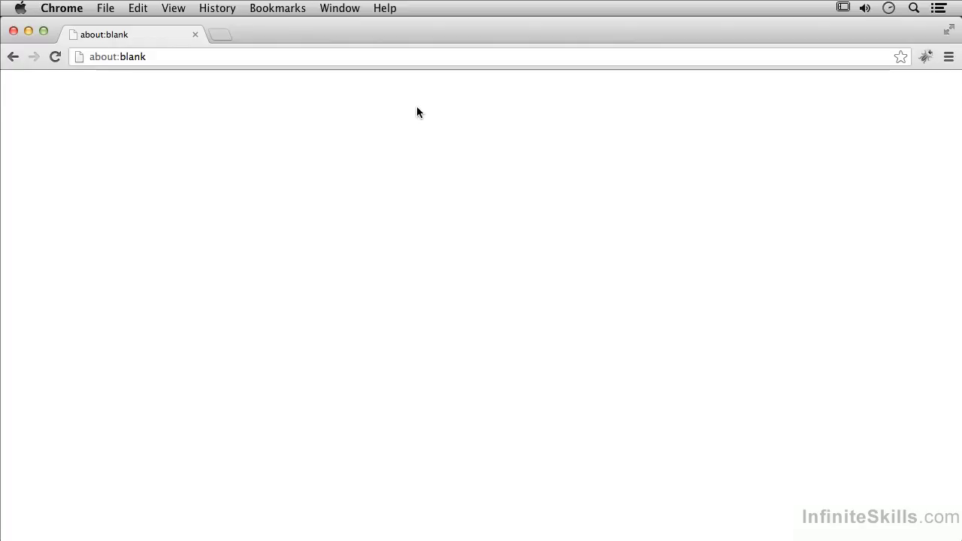
Open Chrome's installed extensions page and go to the Chrome Web Store's extensions catalogue to get more extensions
left_click(244, 63)
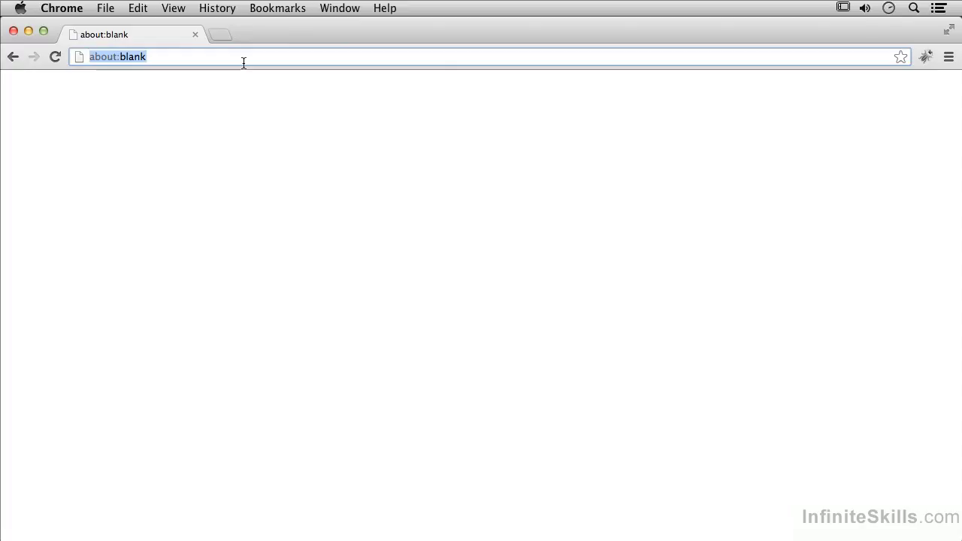
left_click(349, 10)
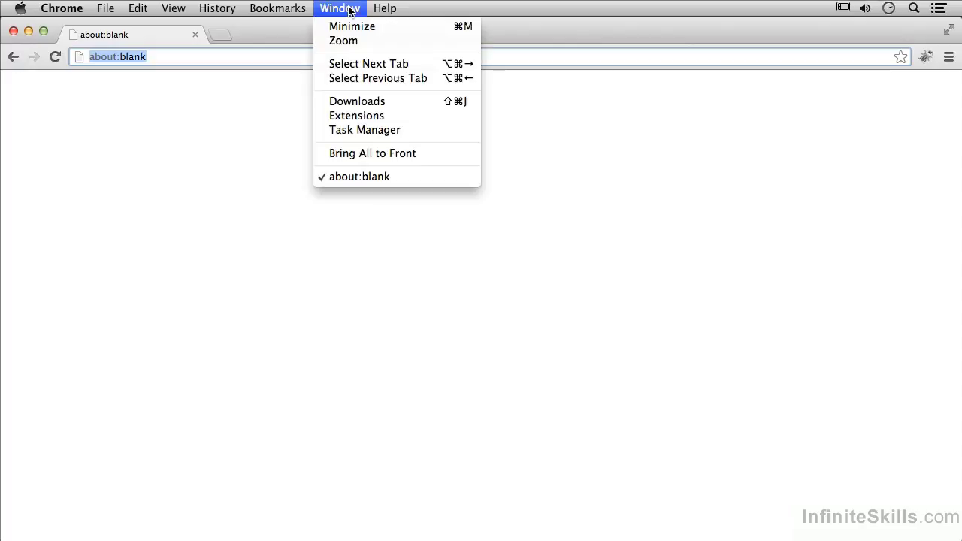
left_click(367, 120)
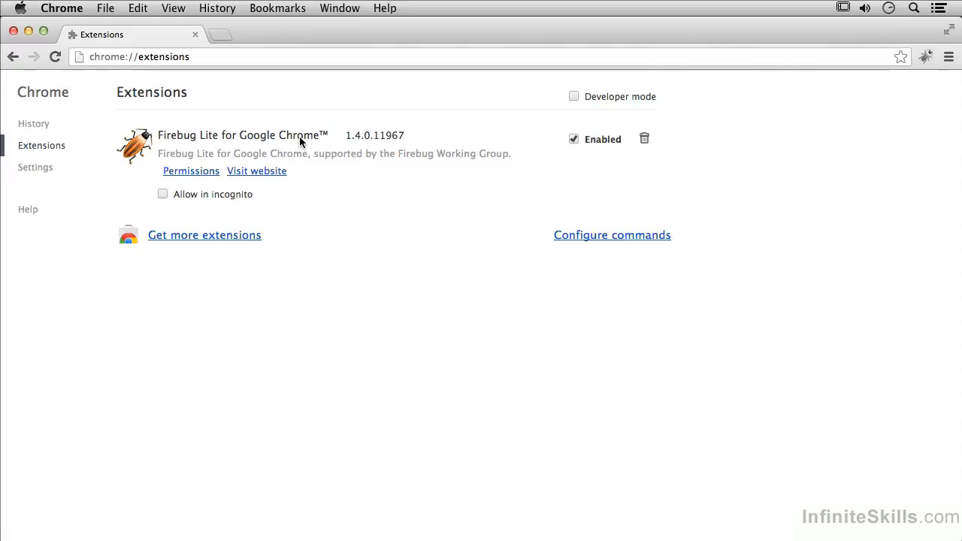
left_click(239, 237)
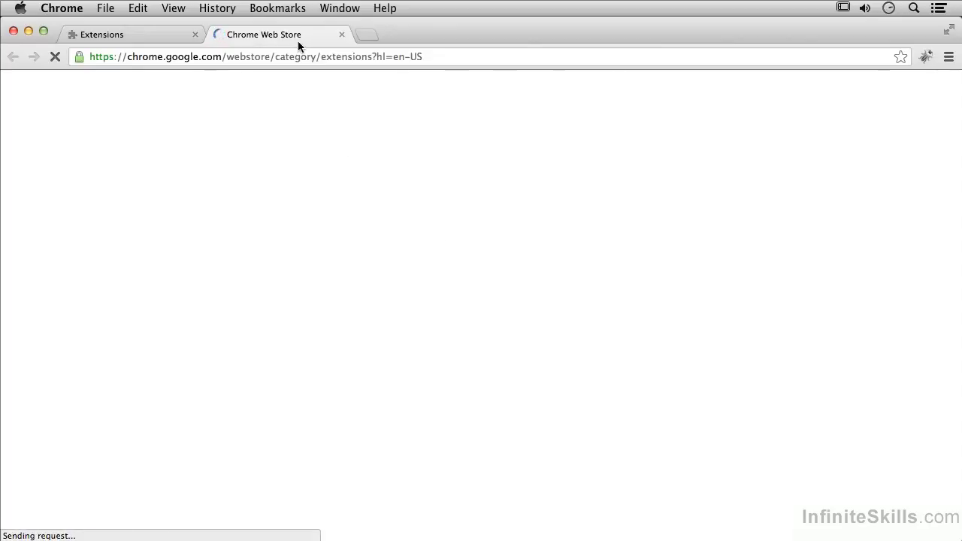
left_click(142, 35)
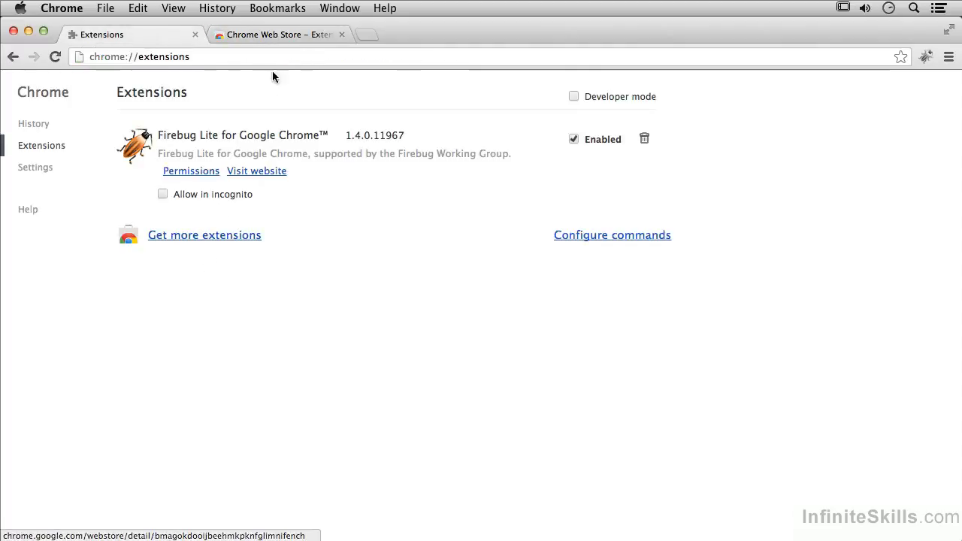
left_click(284, 35)
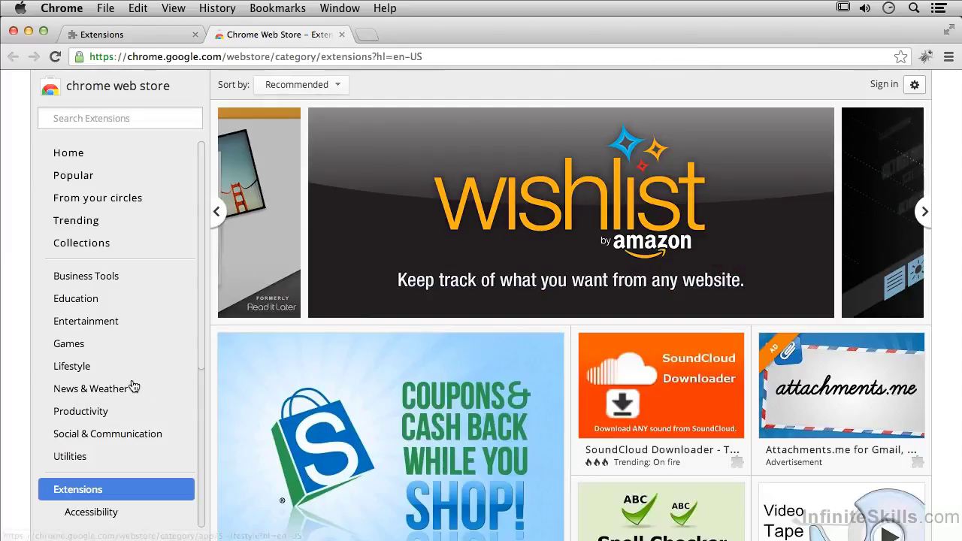
Search the web store's extensions for "security" and look through the results
scroll(133, 387, "down", 3)
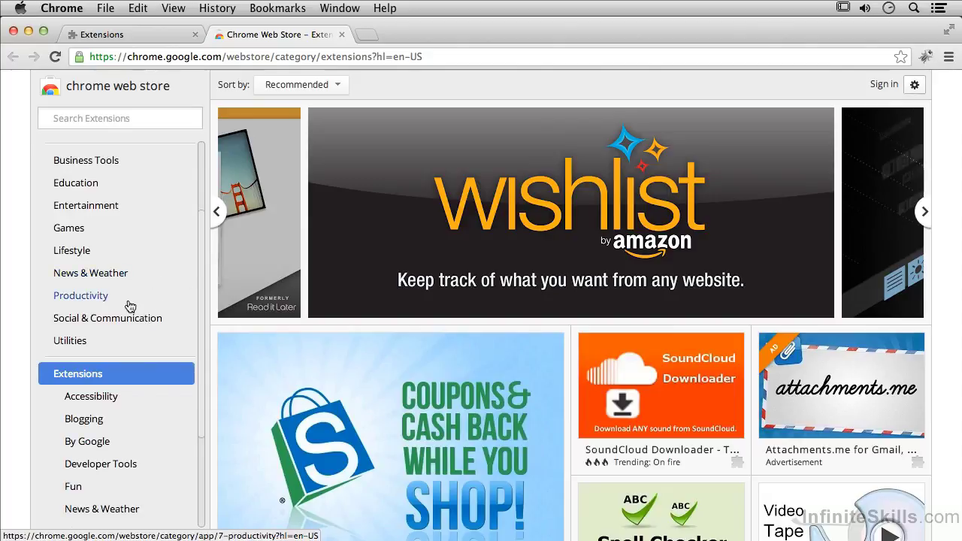
scroll(465, 232, "up", 2)
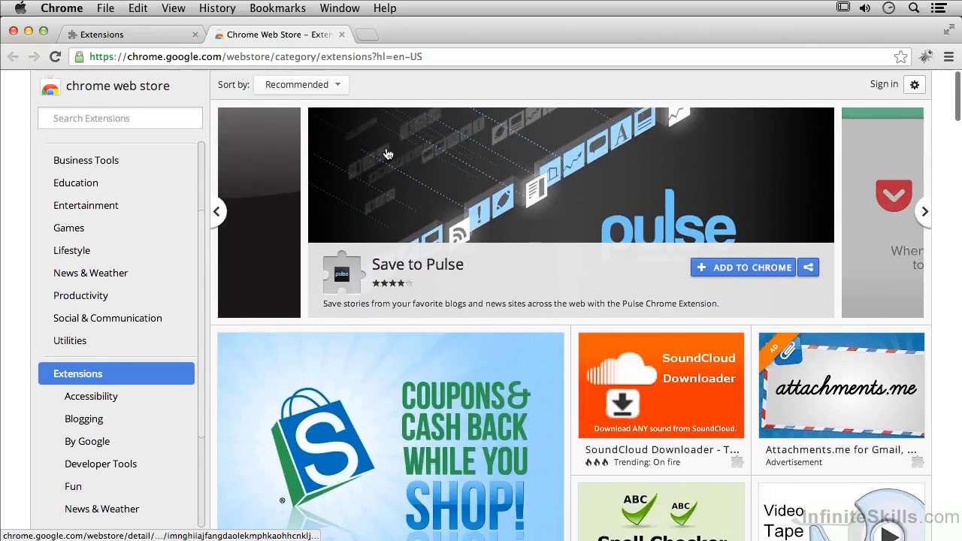
left_click(100, 117)
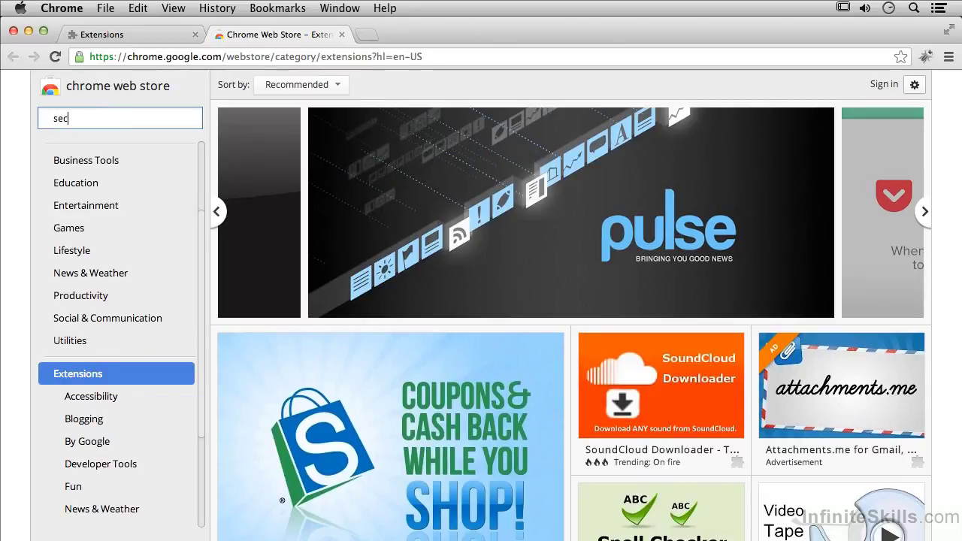
type("security")
key("Return")
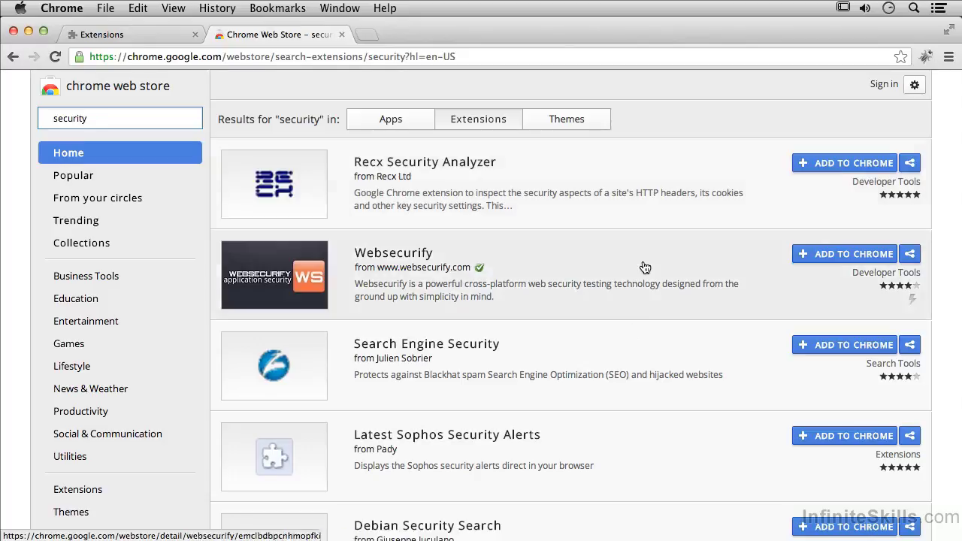
scroll(623, 343, "down", 1)
scroll(622, 345, "down", 2)
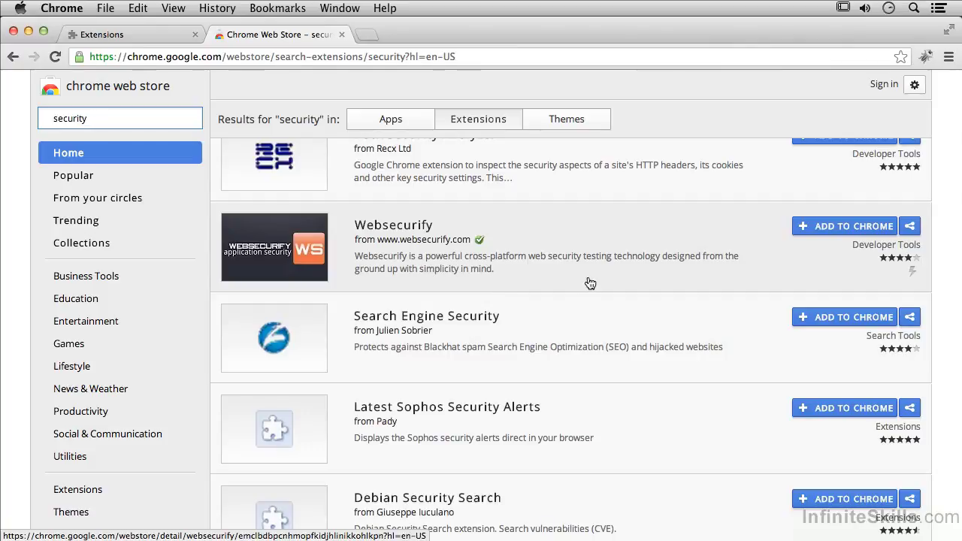
scroll(589, 283, "down", 5)
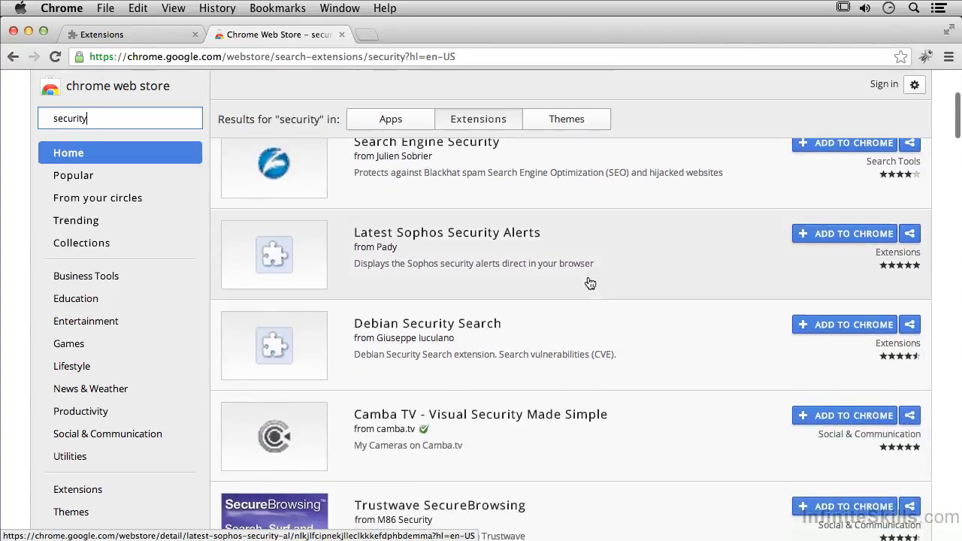
scroll(589, 283, "down", 10)
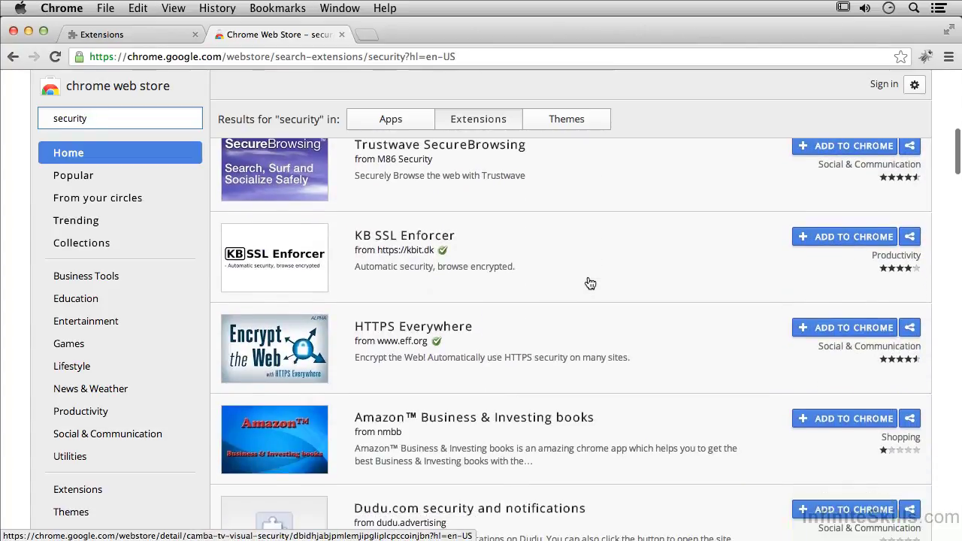
scroll(590, 283, "down", 4)
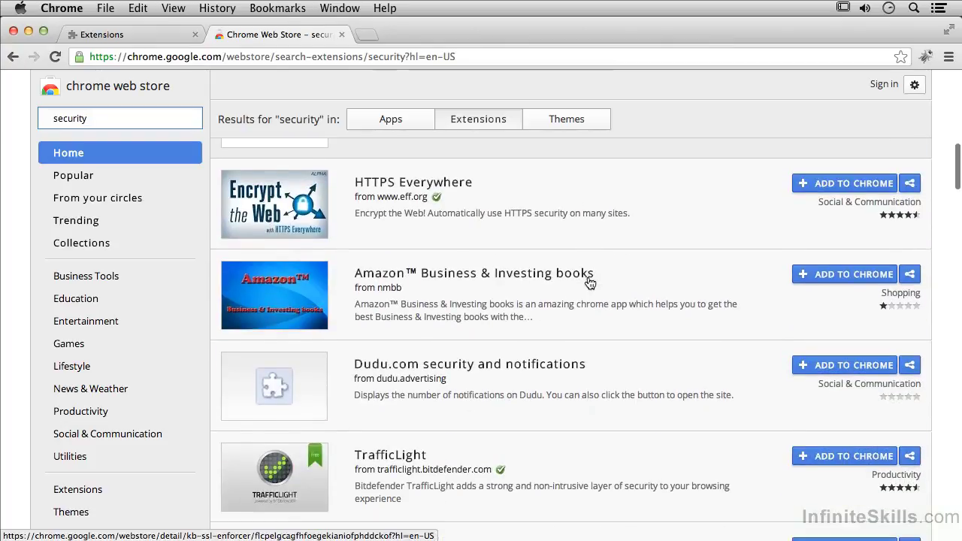
Replace the store search term with "xss" and run the extension search
scroll(590, 283, "up", 18)
left_click(106, 126)
double_click(106, 126)
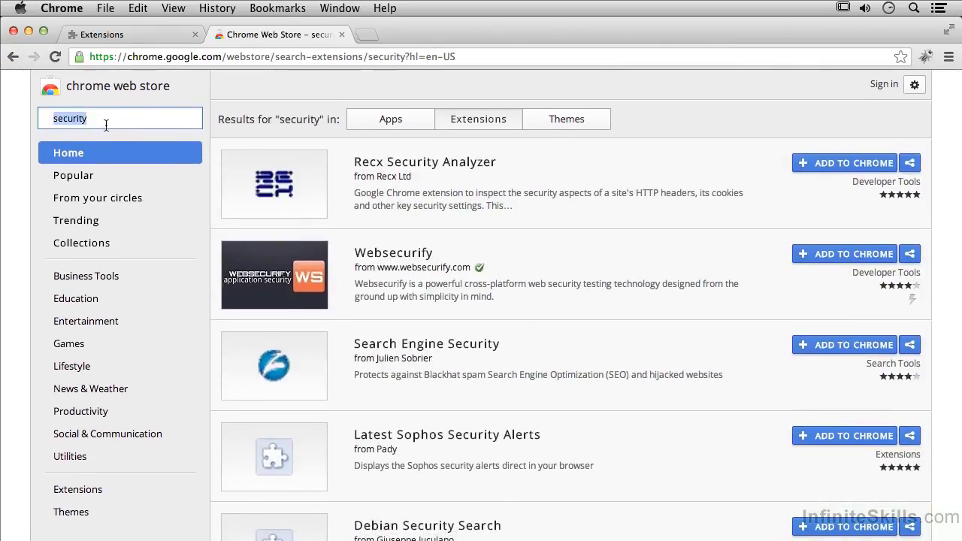
type("xss")
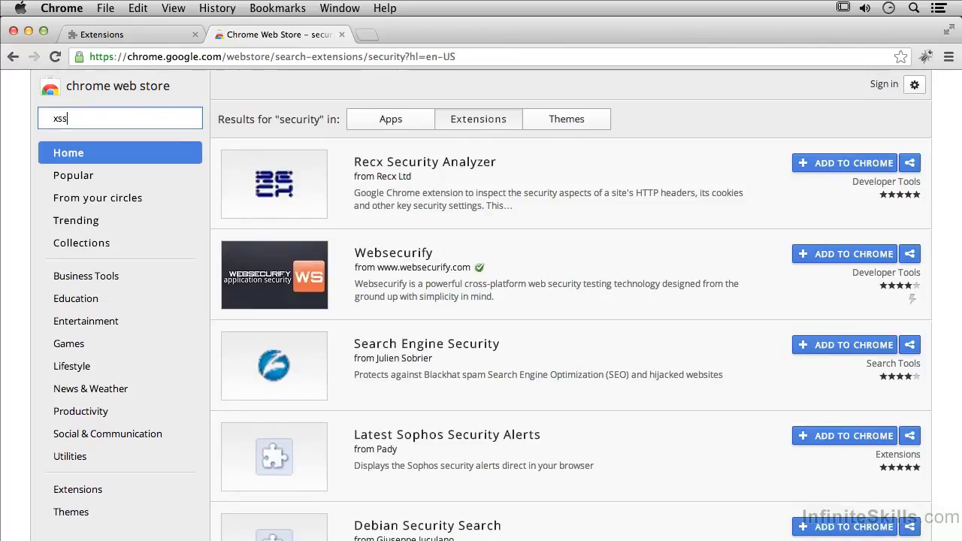
key("Return")
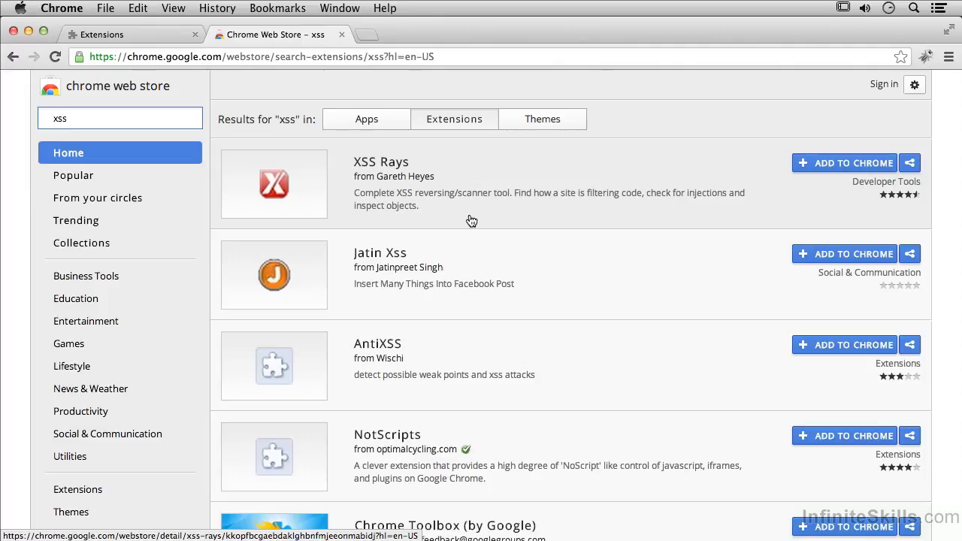
Add the XSS Rays extension to Chrome, accept its permissions and dismiss the installation notice
left_click(843, 163)
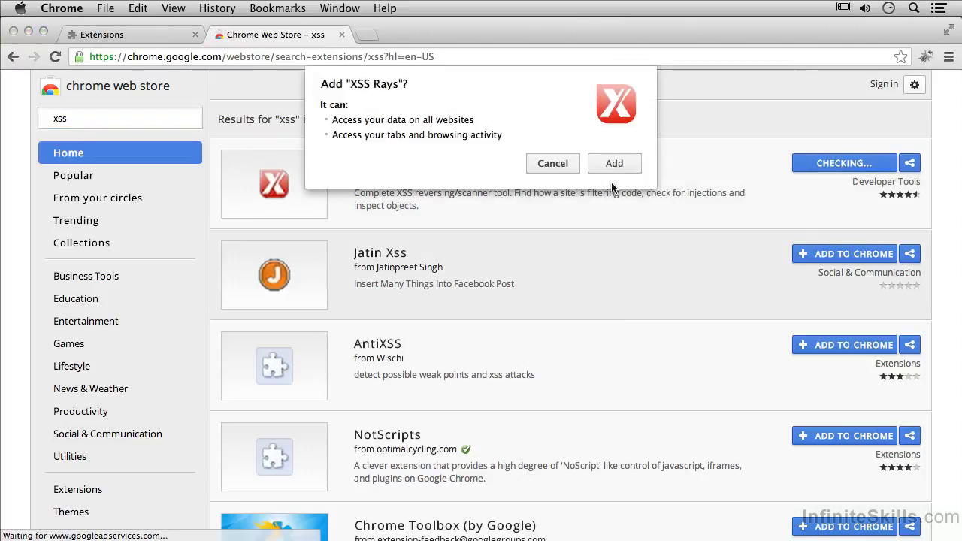
left_click(614, 165)
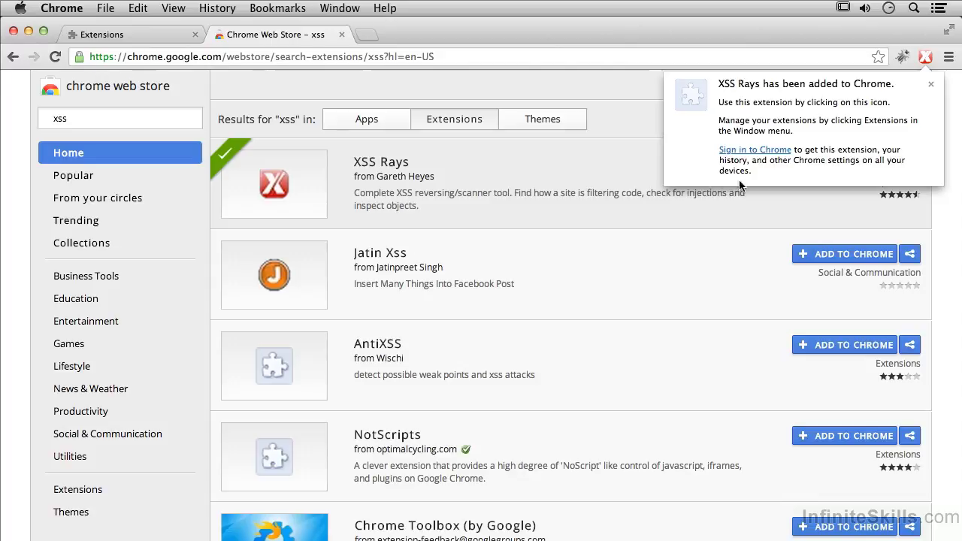
left_click(932, 85)
Search the web store's extensions for "sql" and look through the results
double_click(111, 123)
type("sql")
key("Return")
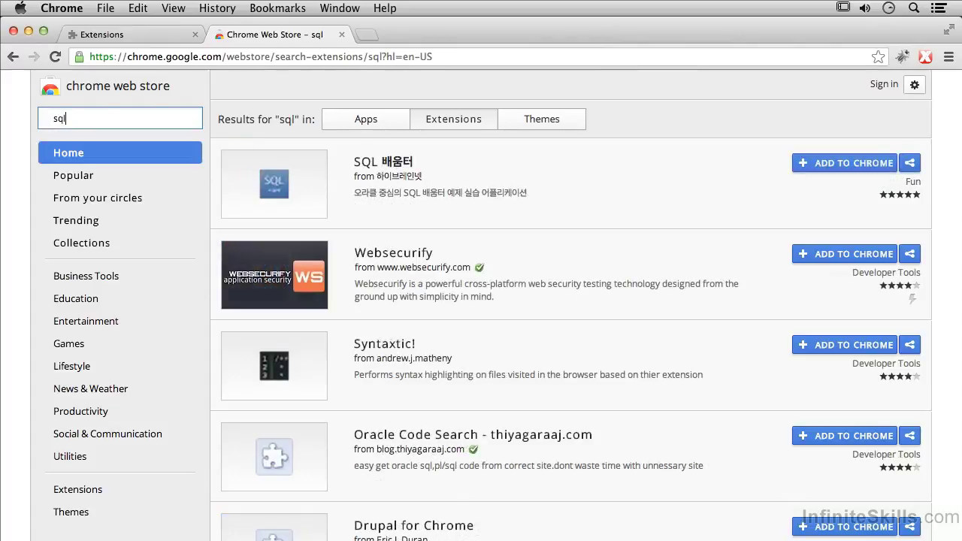
scroll(498, 333, "down", 3)
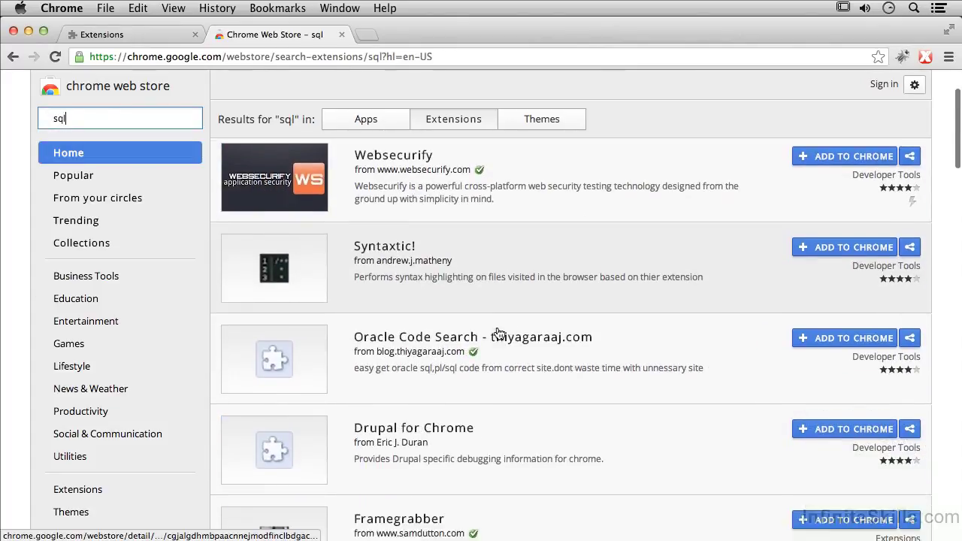
scroll(498, 333, "down", 3)
scroll(656, 376, "down", 1)
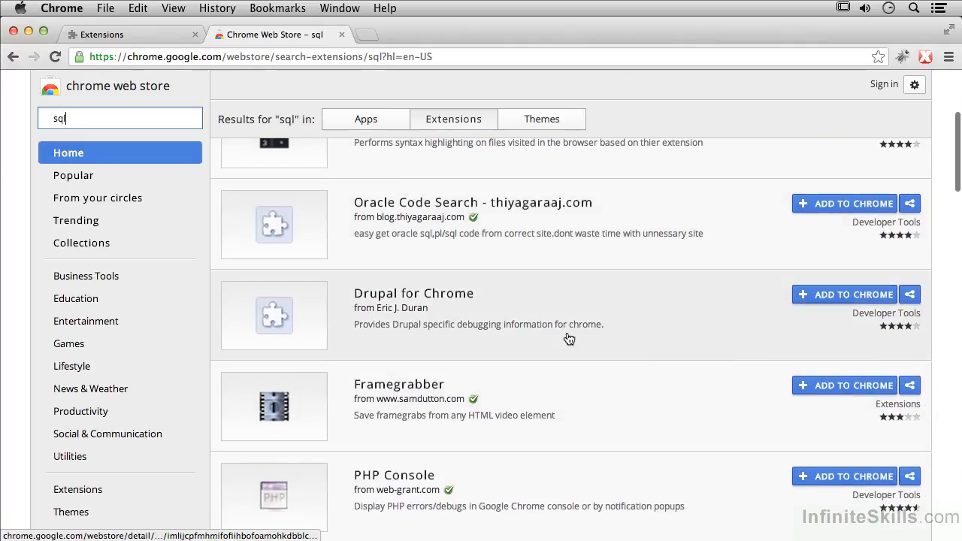
scroll(569, 339, "down", 4)
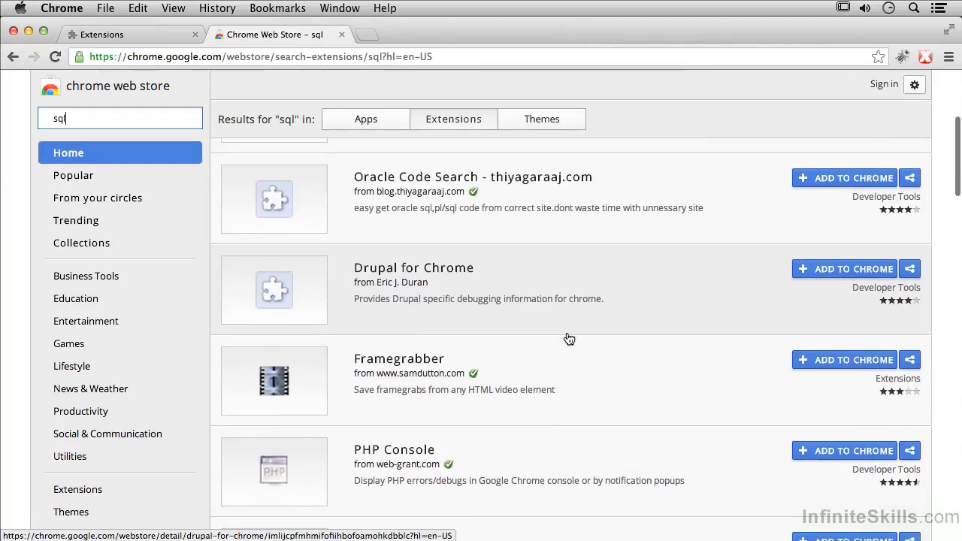
scroll(569, 339, "down", 4)
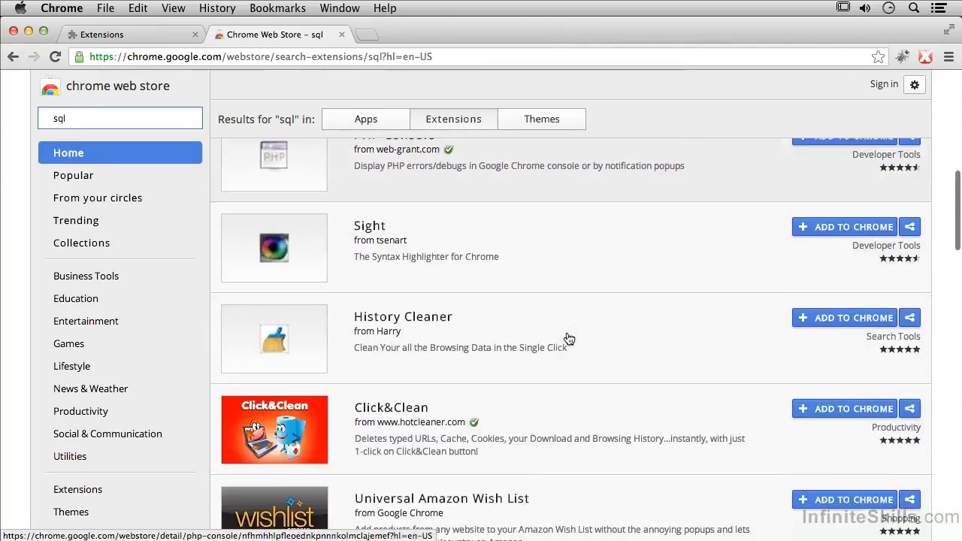
scroll(568, 339, "up", 10)
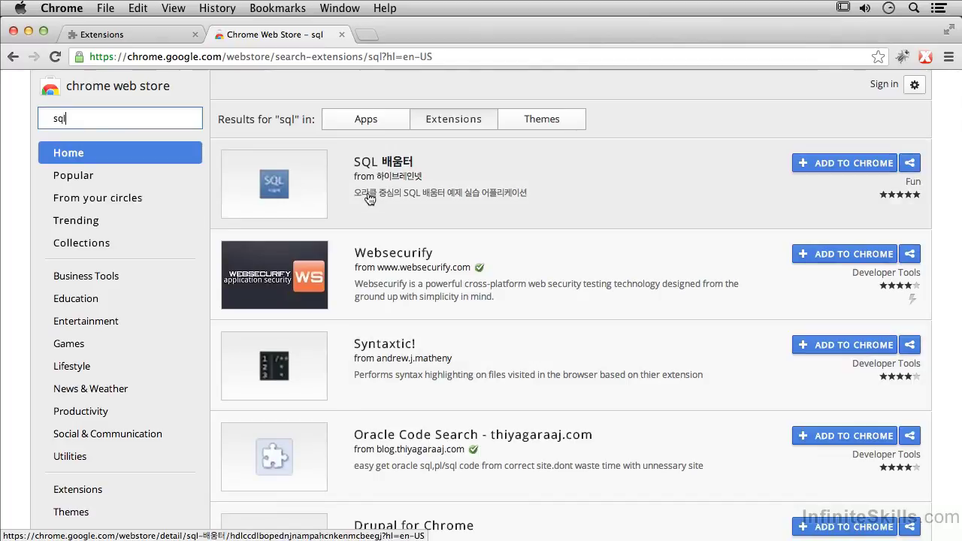
Search the web store's extensions for "base64" and examine the encoder and decoder tools offered
double_click(160, 122)
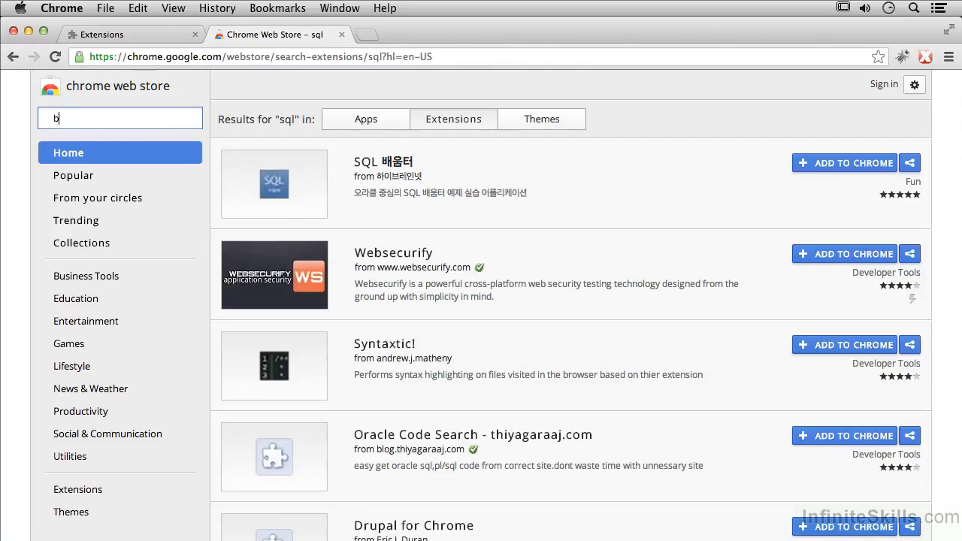
type("base64")
key("Return")
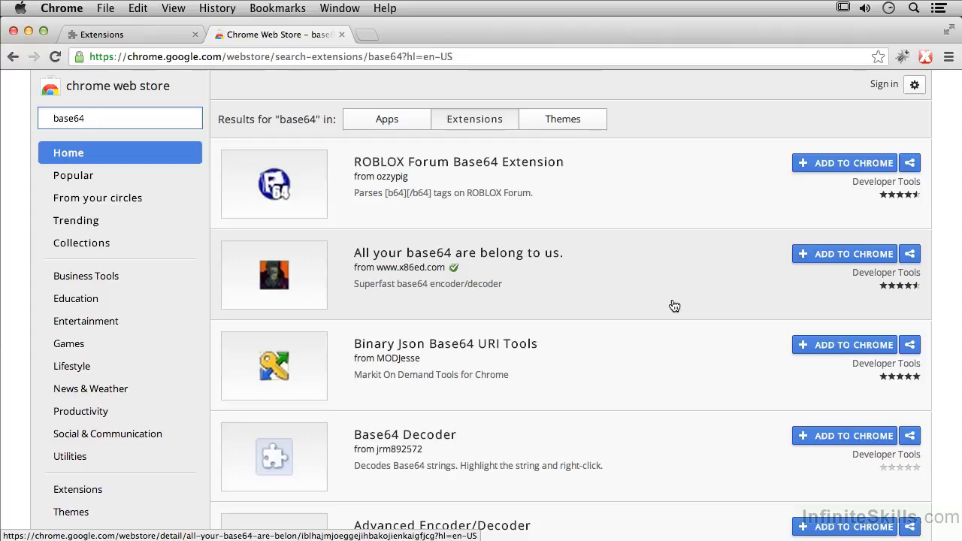
scroll(670, 305, "down", 1)
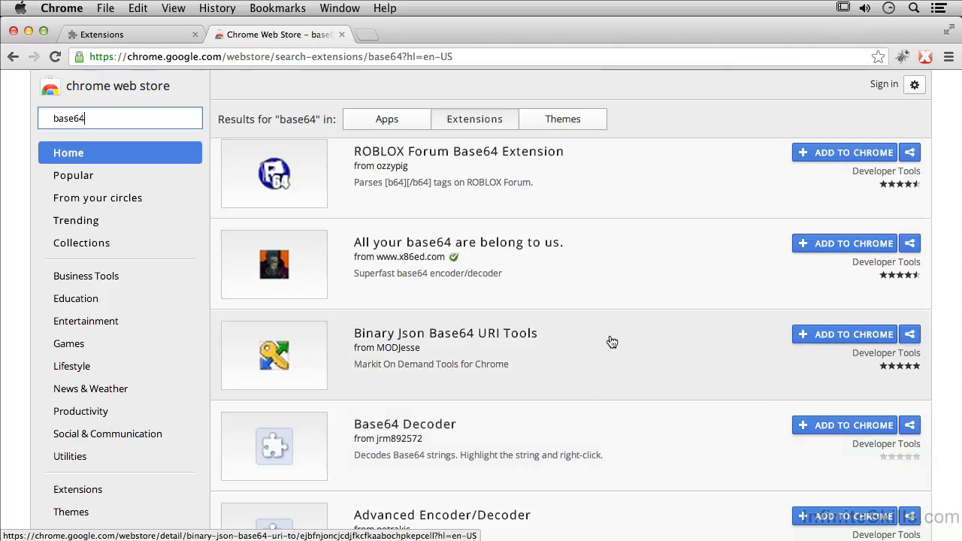
scroll(611, 341, "up", 1)
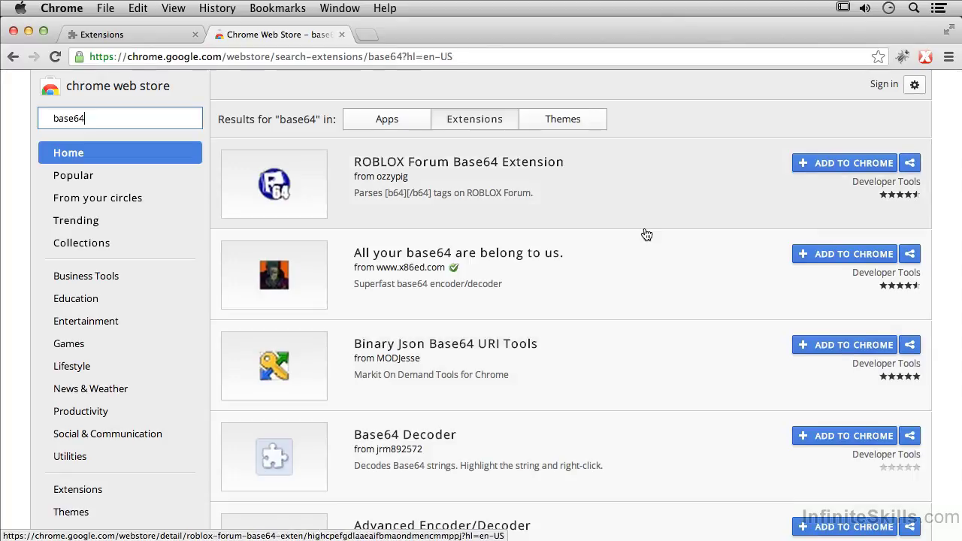
View the overview of the Image2Base64 extension and return to the search results
scroll(644, 233, "down", 5)
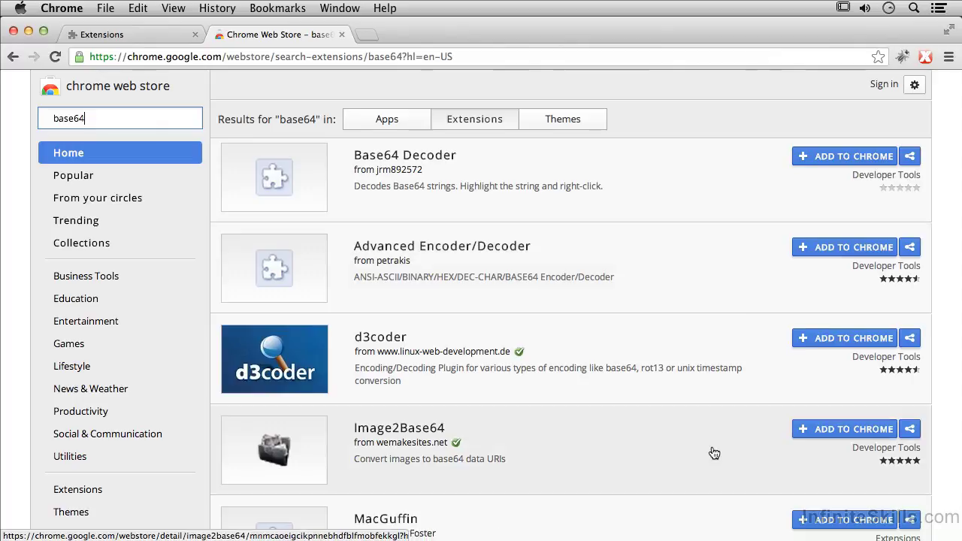
left_click(714, 453)
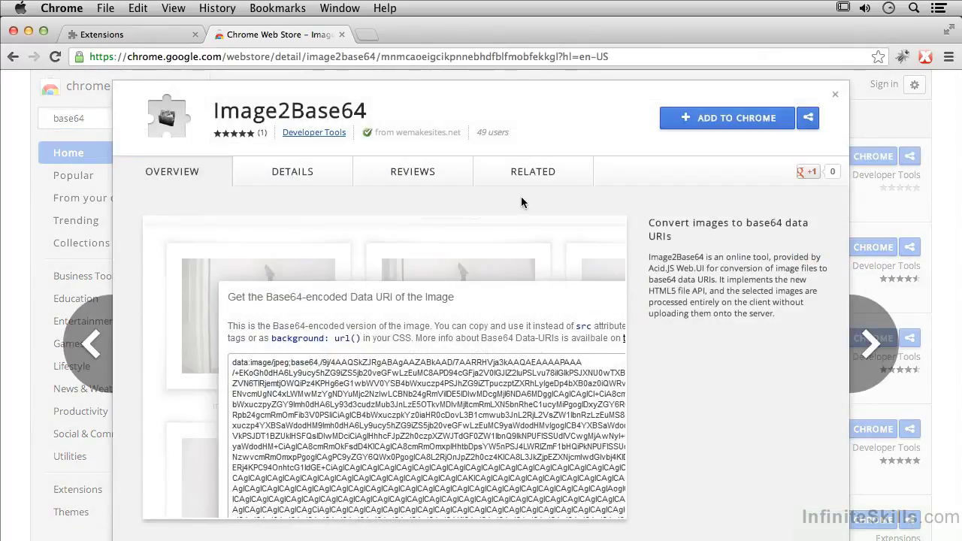
left_click(833, 96)
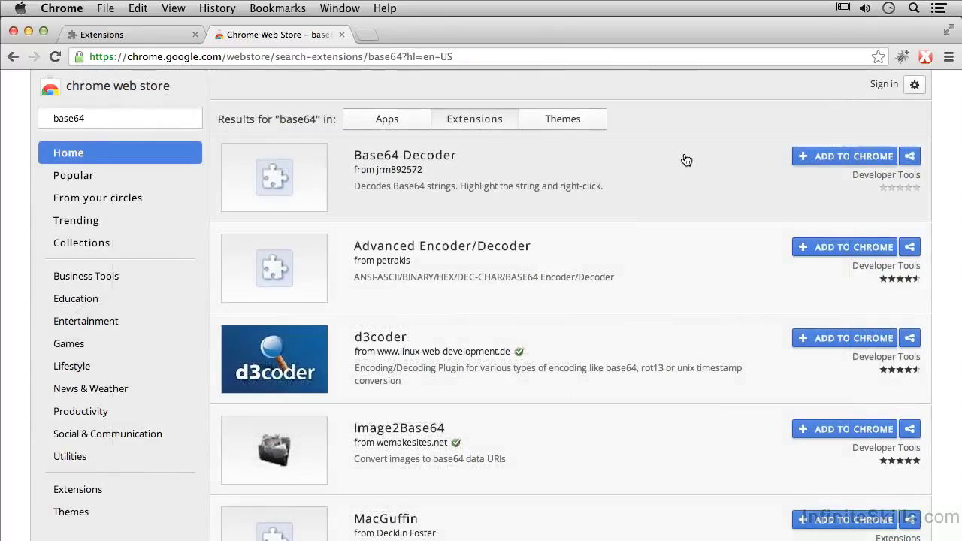